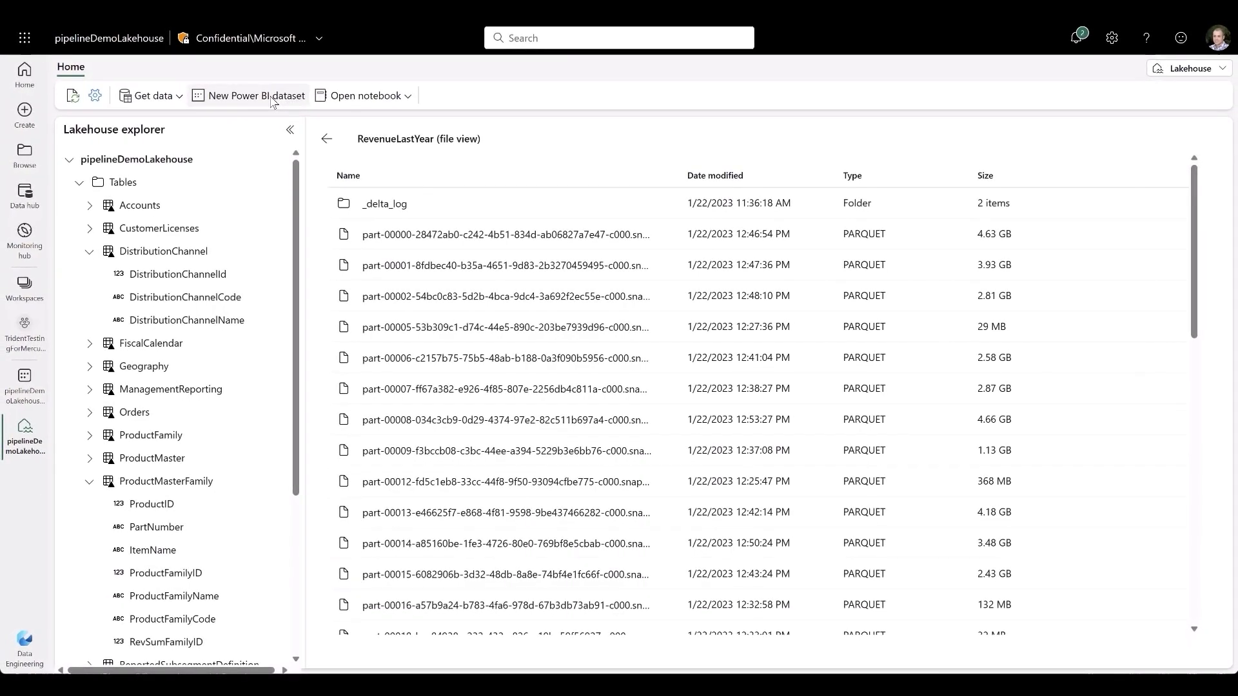
Build a dataset from the RevenueLastYear, FiscalCalendar and ProductMaster lakehouse tables, then view its model.
left_click(273, 97)
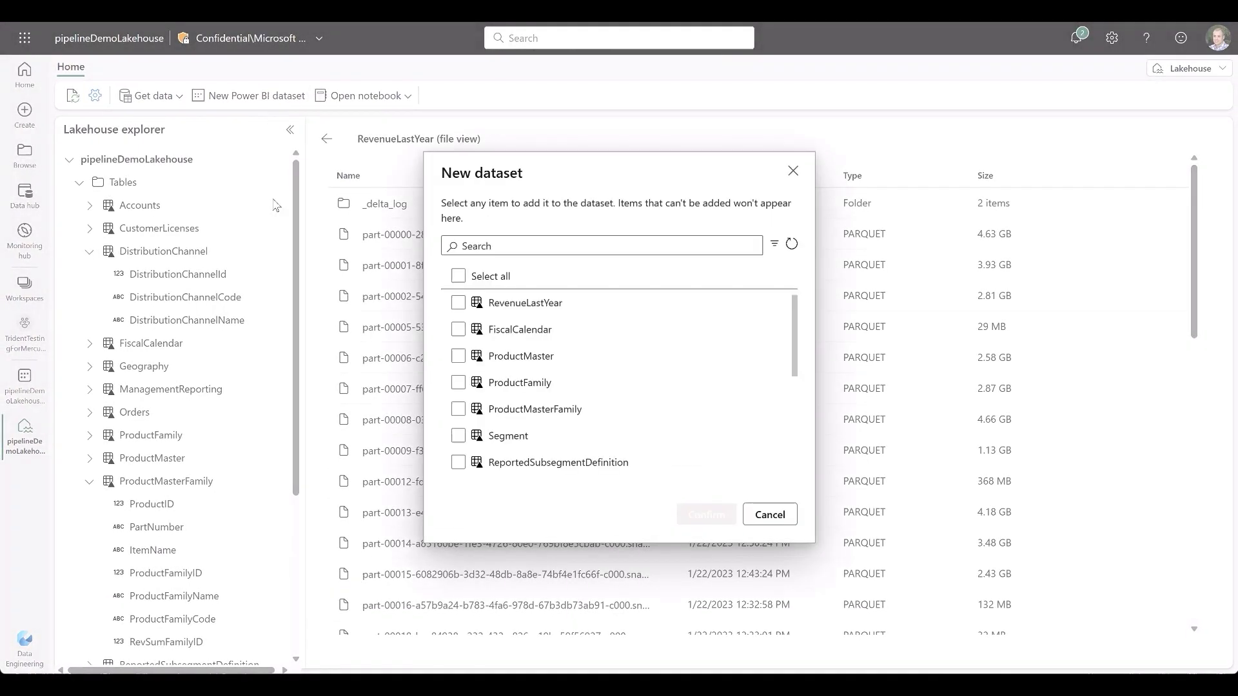
left_click(458, 303)
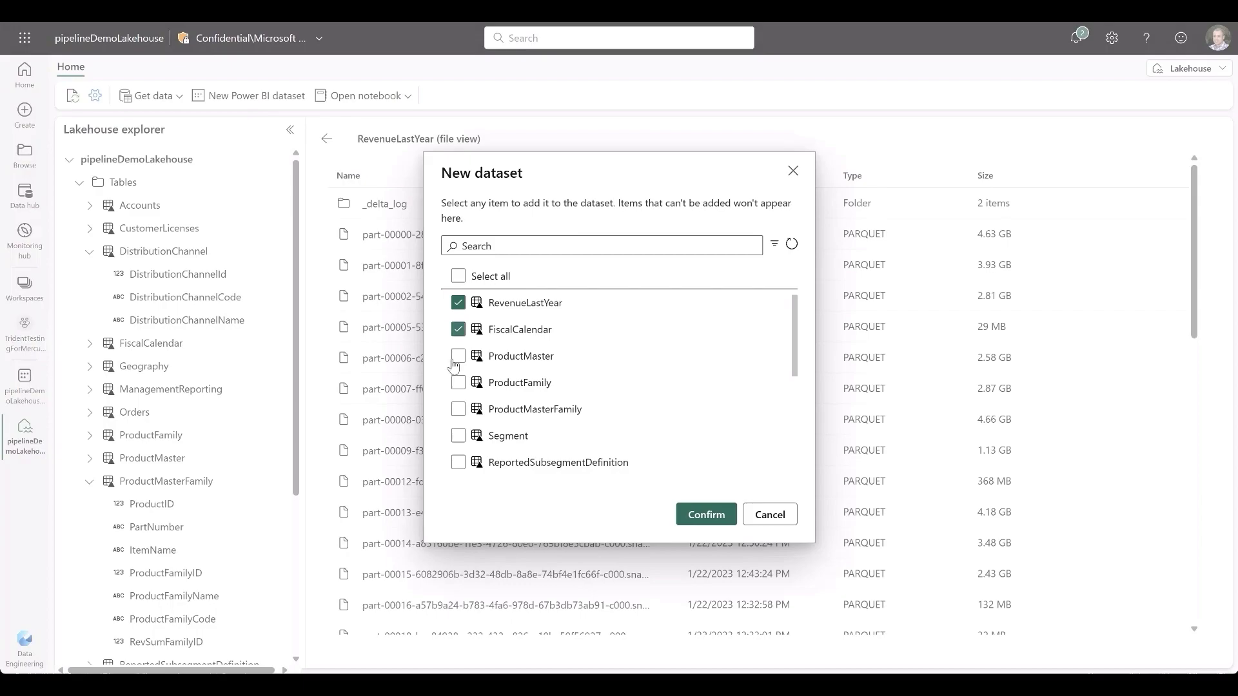
left_click(706, 515)
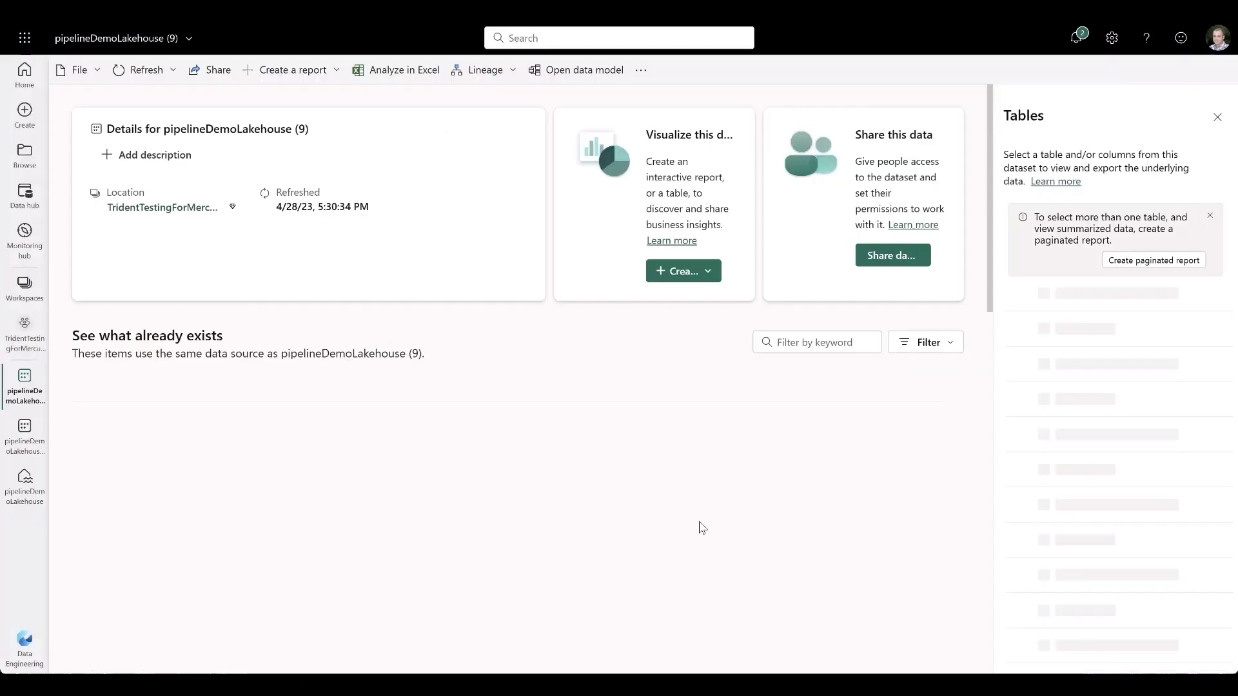
left_click(575, 70)
scroll(595, 329, "down", 3)
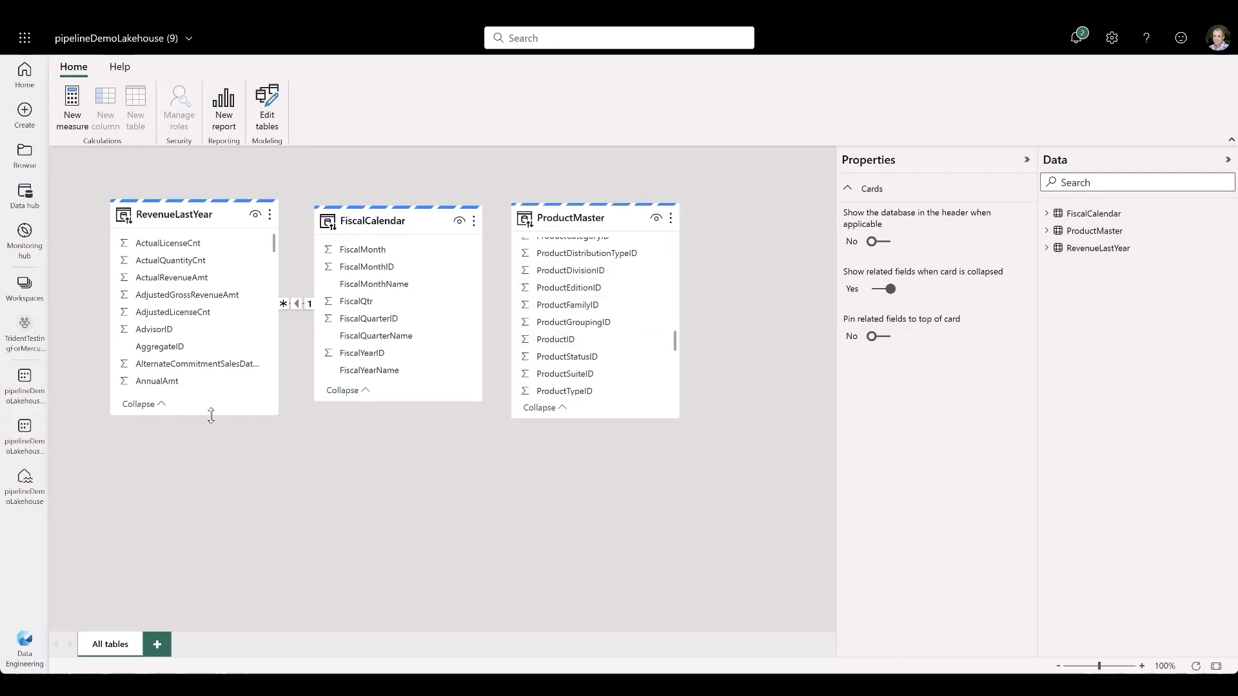
Relate RevenueLastYear ProductId to ProductMaster ProductID.
left_click_drag(212, 416, 210, 590)
scroll(193, 435, "down", 5)
left_click_drag(155, 266, 563, 342)
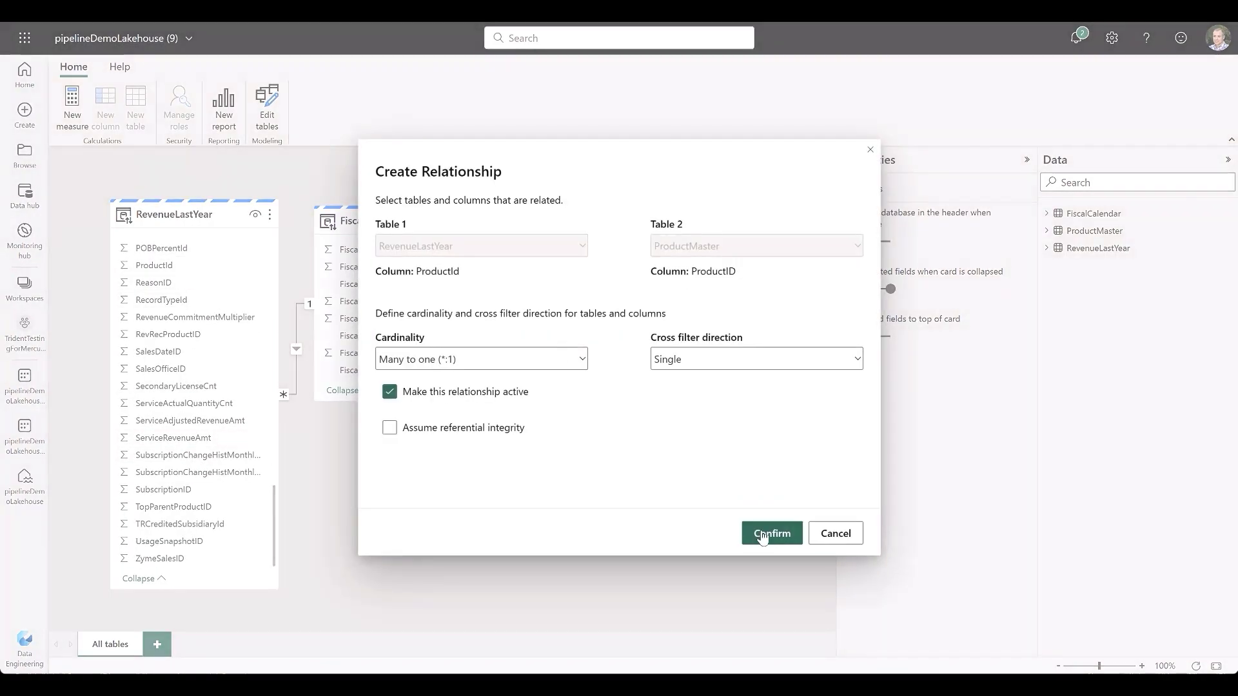
left_click(765, 533)
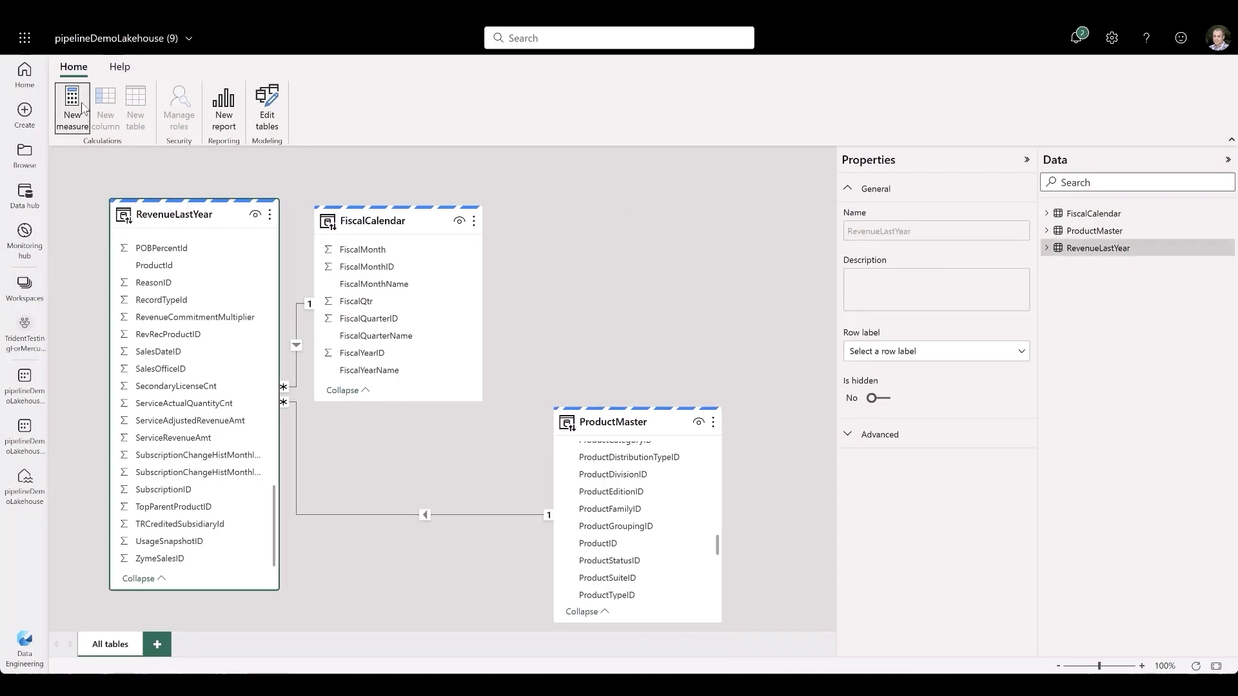
Add a Transaction Count = COUNTROWS(RevenueLastYear) measure and start a new report.
left_click(73, 107)
type("Tr")
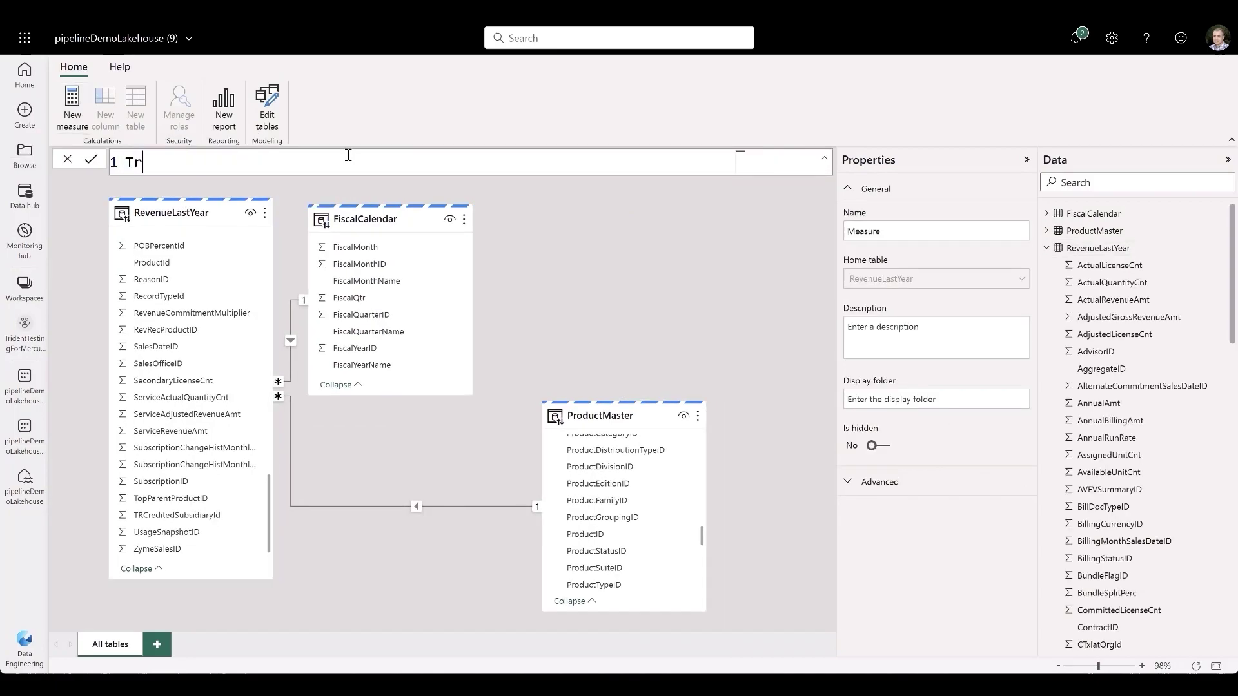
type("COUNTROWS(Re")
key("Tab")
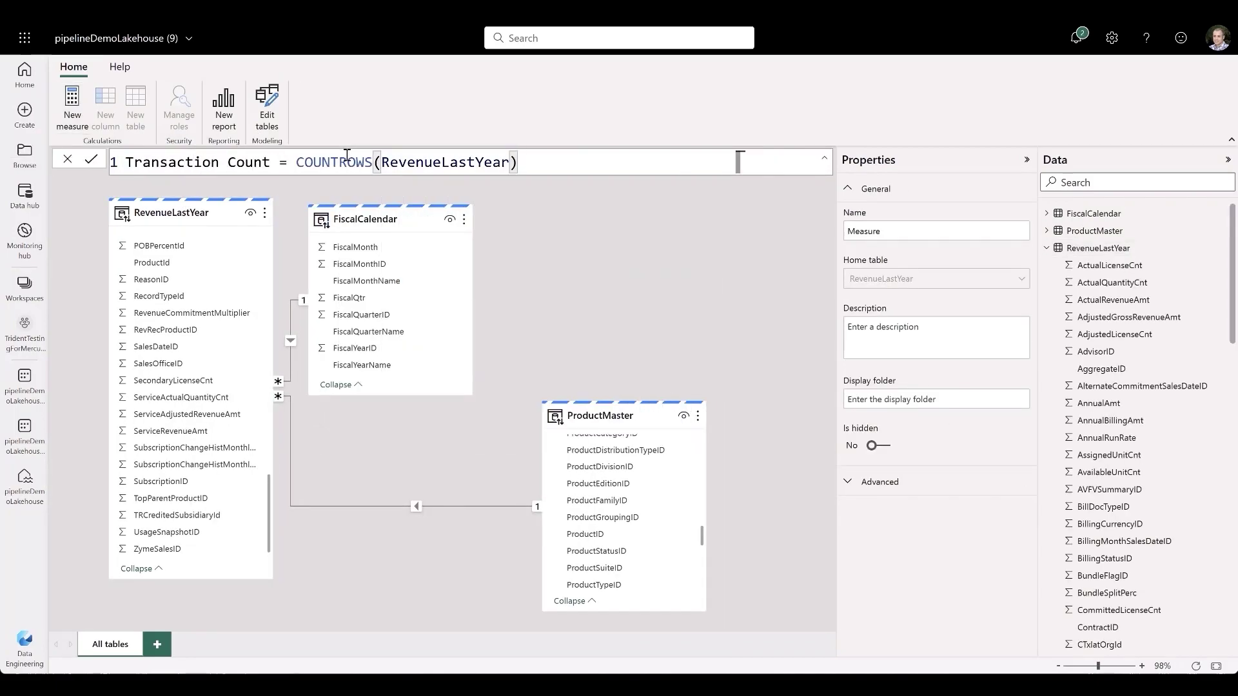
left_click(90, 160)
left_click(224, 106)
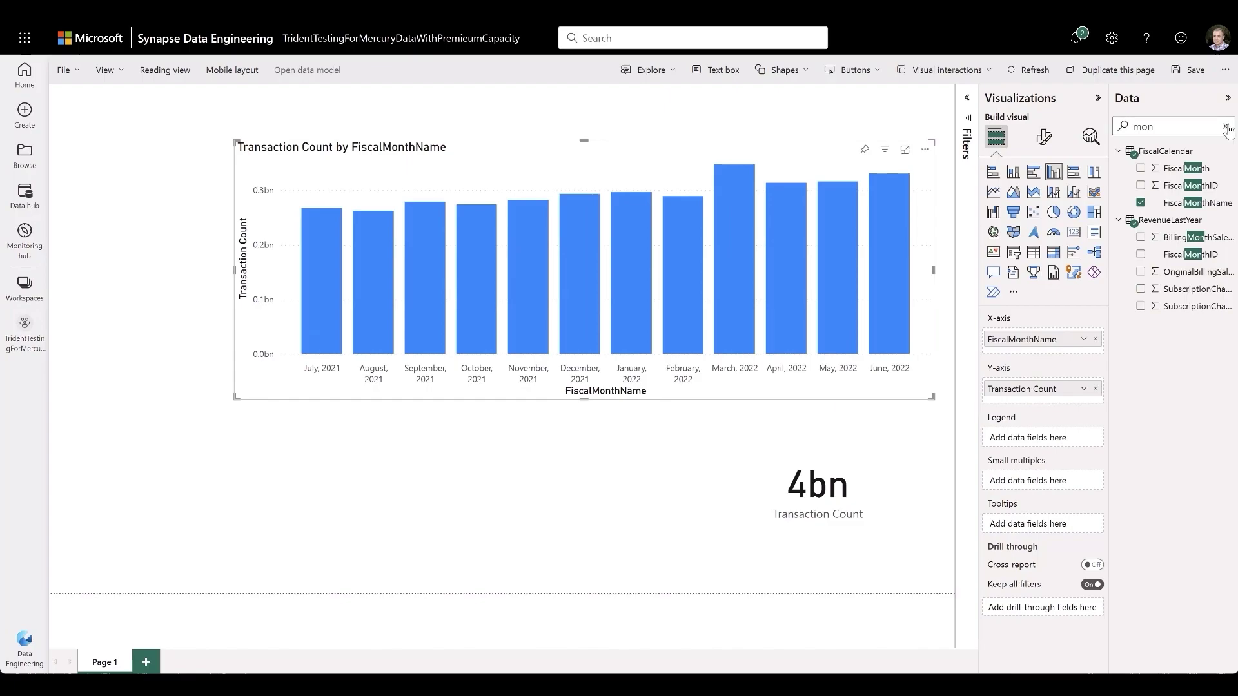
Split the monthly bars by BundleCode and ask Copilot for a sales pipeline report.
left_click_drag(1171, 221, 730, 232)
left_click(730, 238)
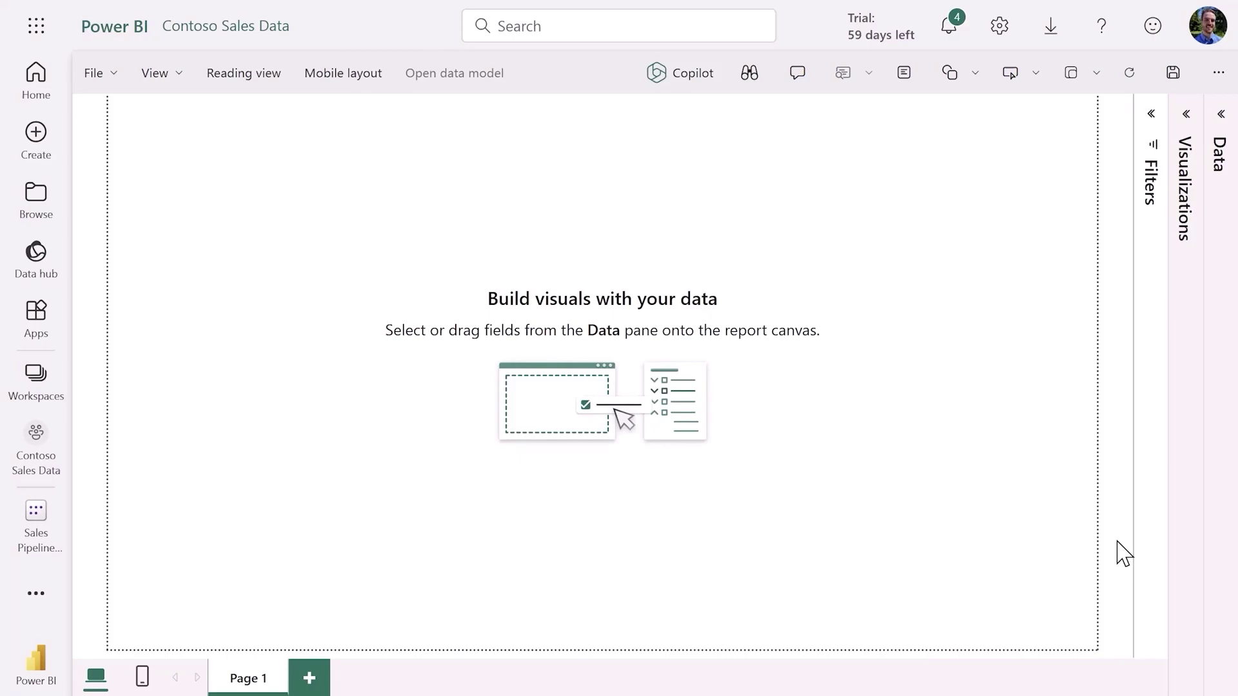
left_click(680, 73)
left_click(971, 548)
type("Create a report th")
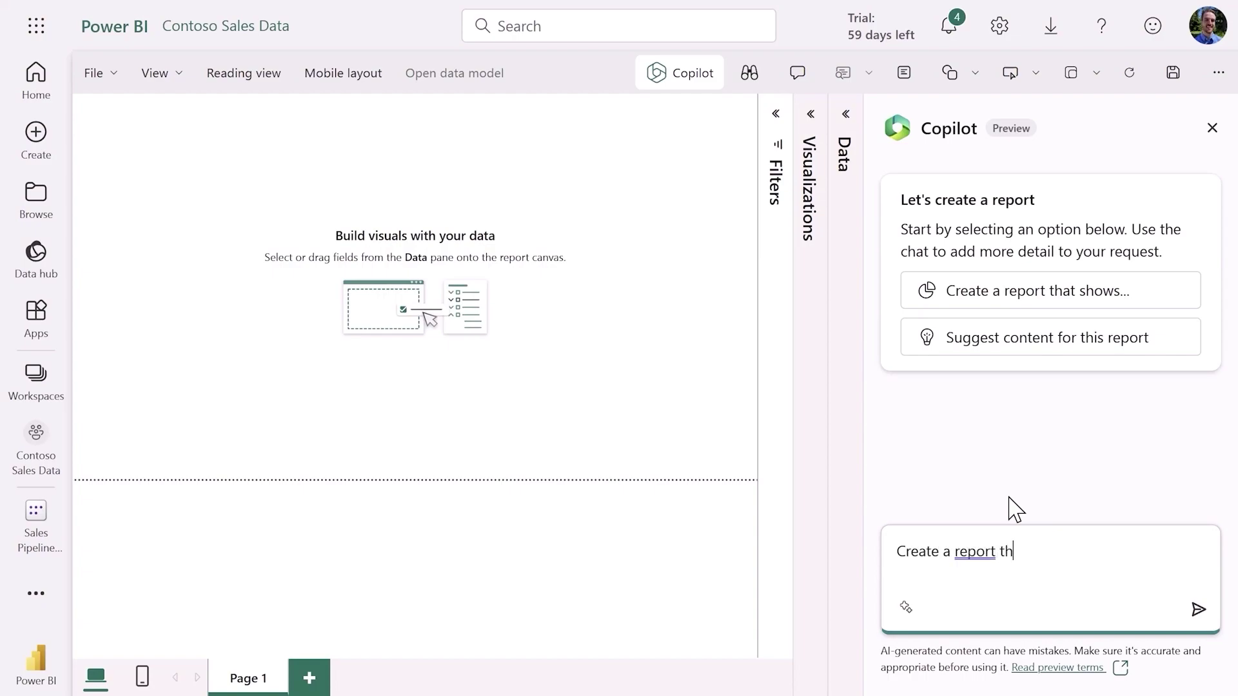
type("at shows sales pipeline trends, revenue on by territory and product")
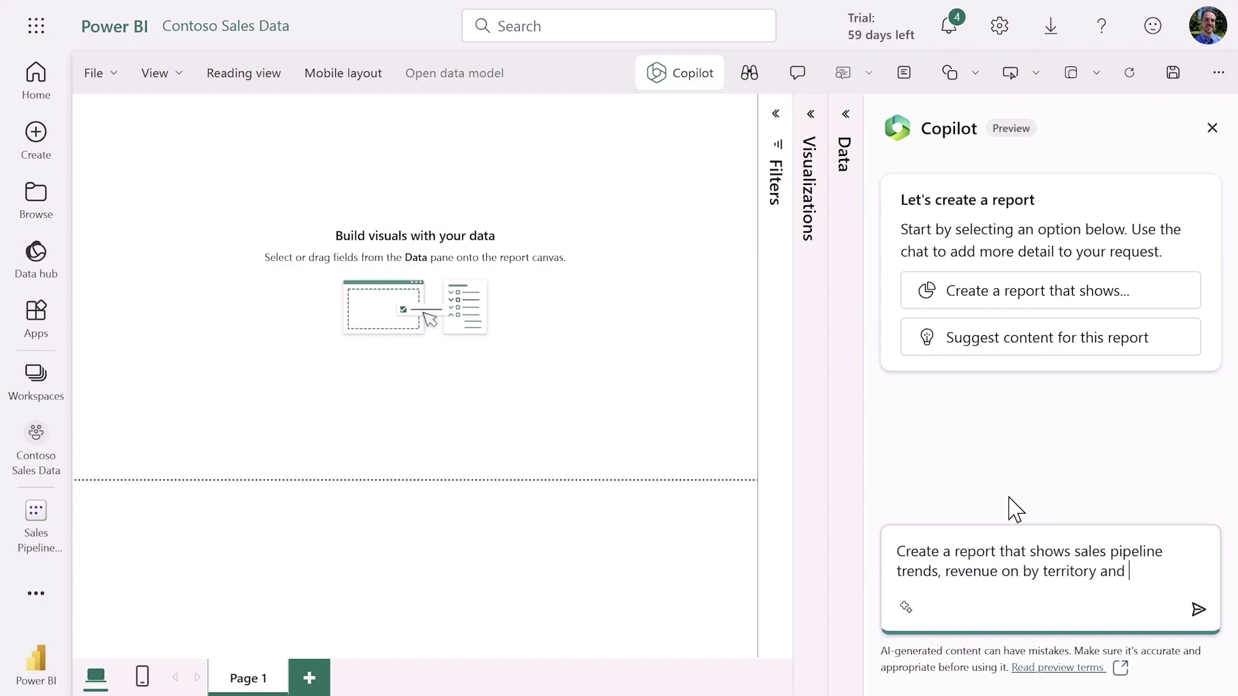
type(", qualified pipeline, ")
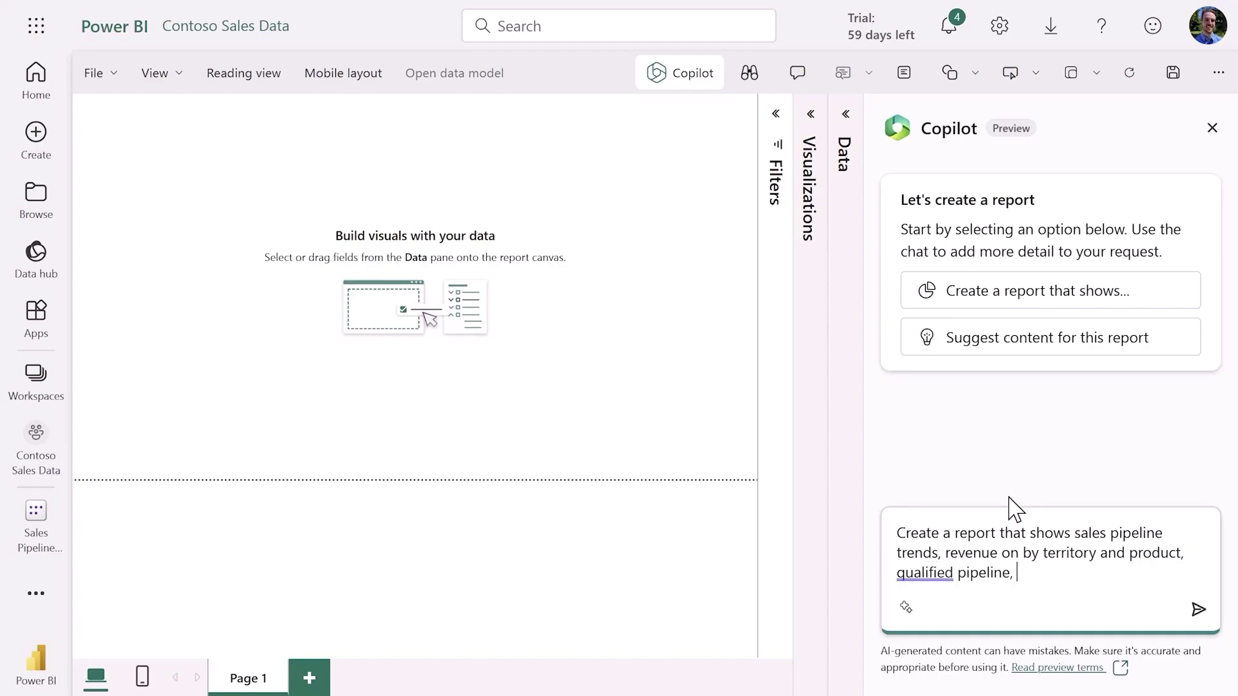
type("and forecast")
key("Return")
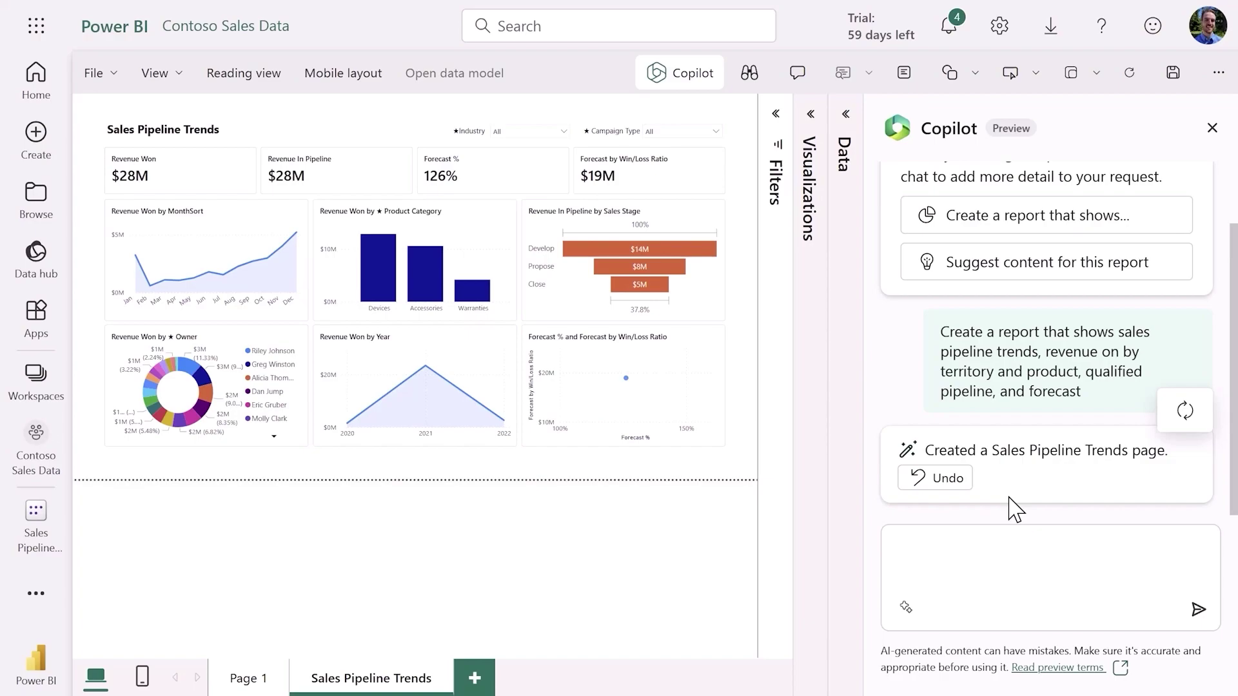
Ask Copilot for a new page on top-revenue manager and top close %.
left_click(1005, 545)
type("Which manager had the most")
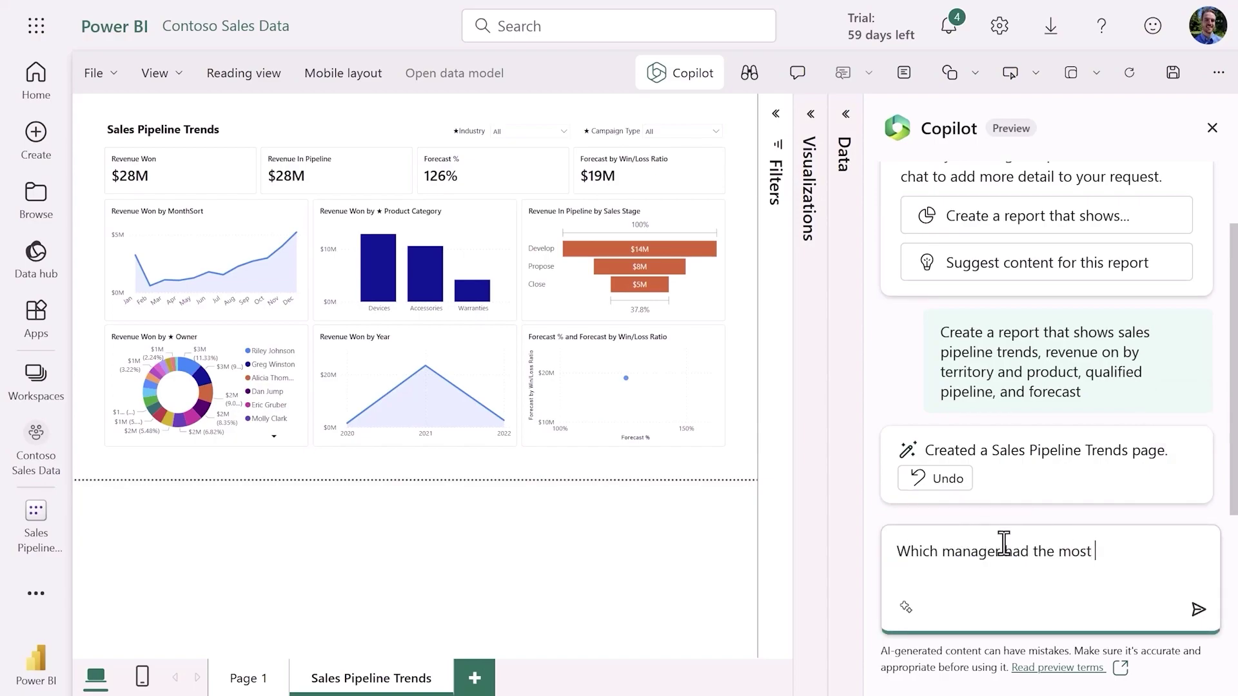
type("revenue and top")
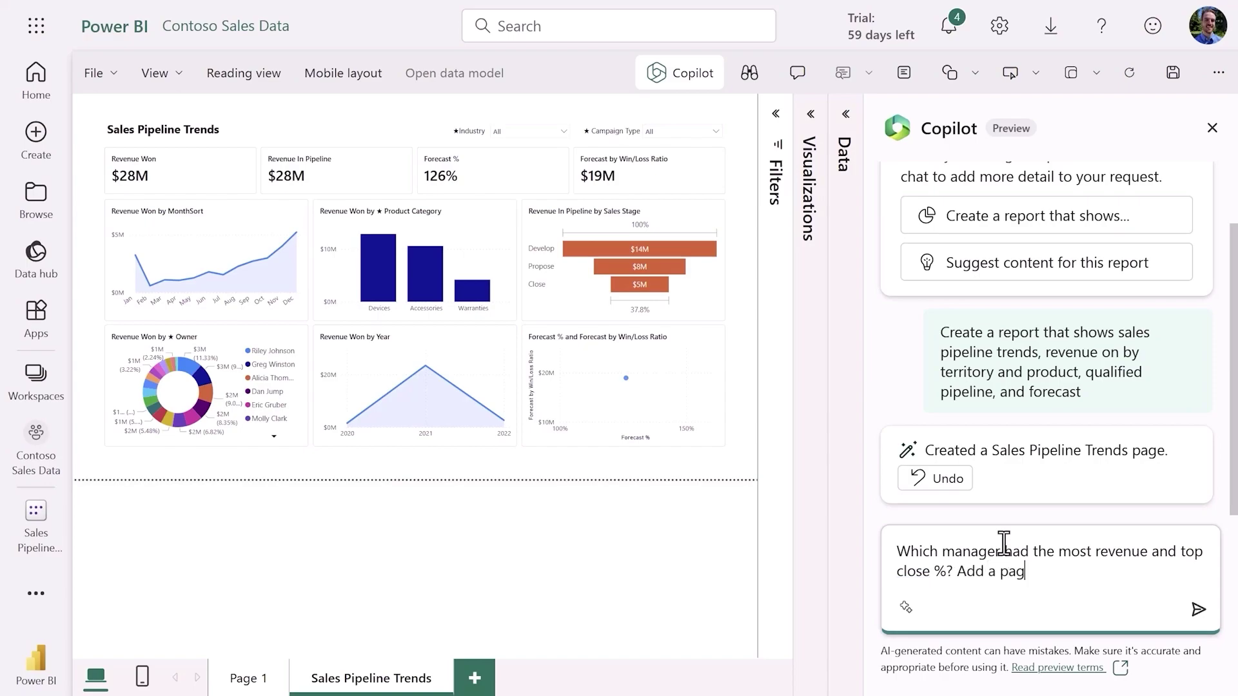
key("Return")
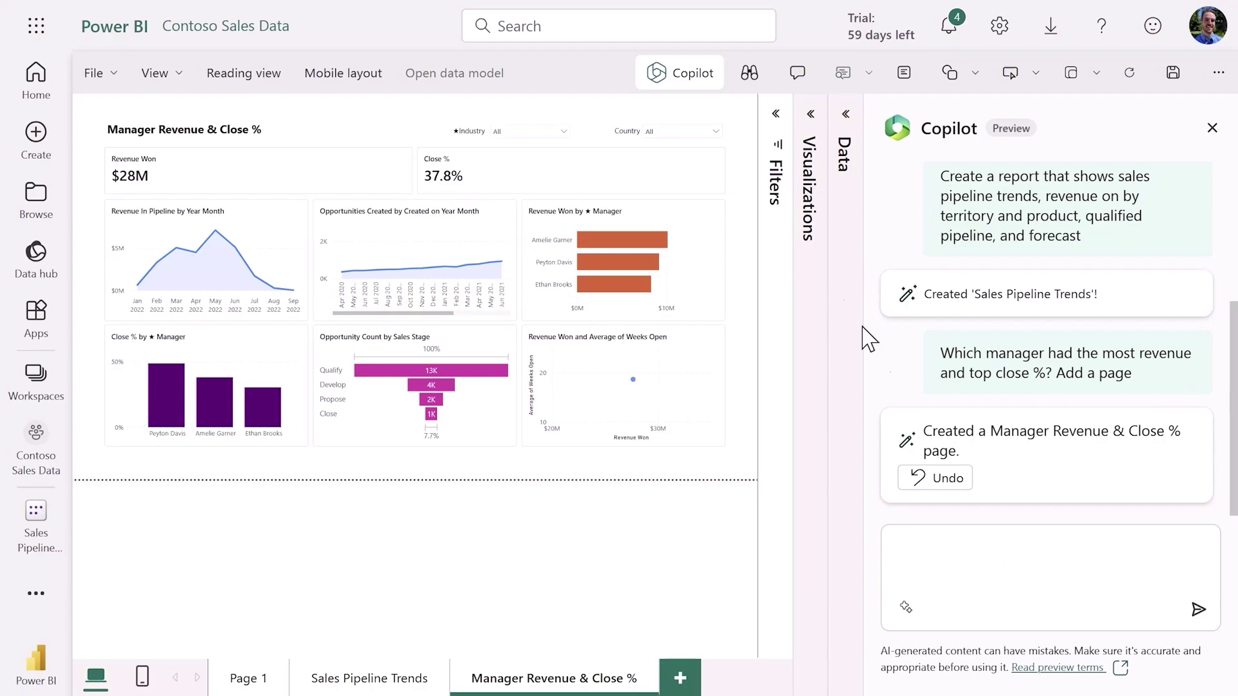
Save the report as 'Contoso Revenue and pipeline' and export it with Analyze in Excel.
left_click(94, 73)
left_click(154, 127)
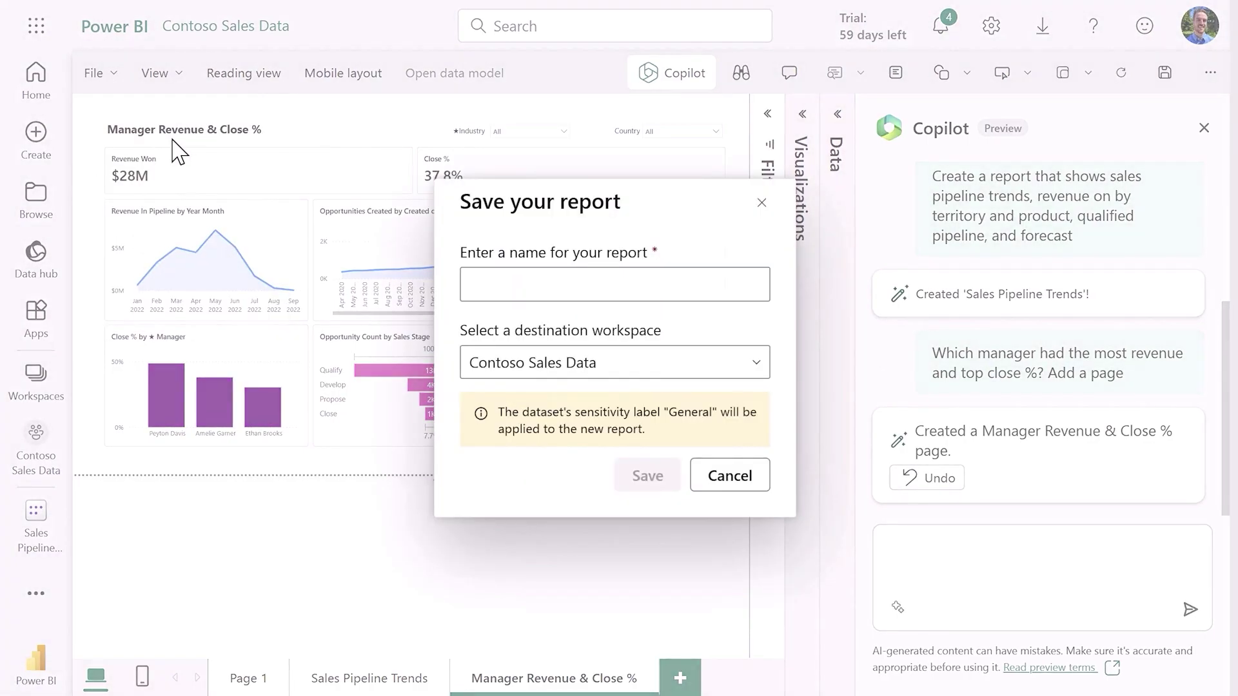
type("Contoso Revenue and pipeline")
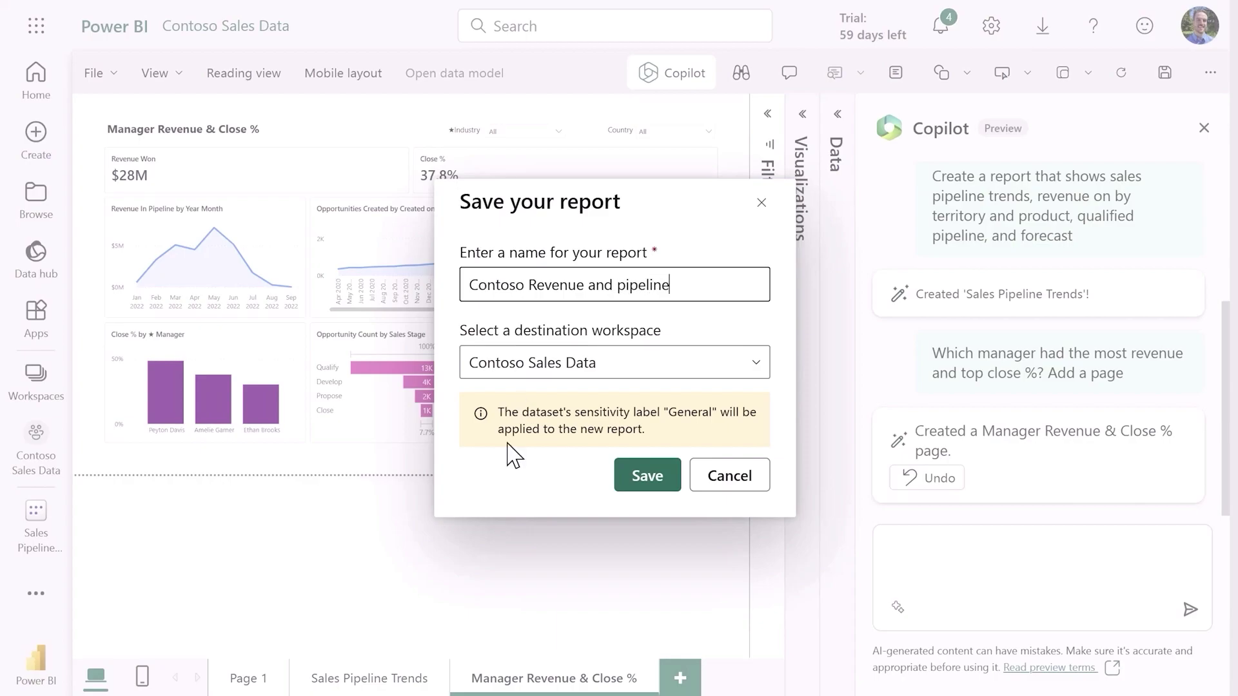
left_click(647, 475)
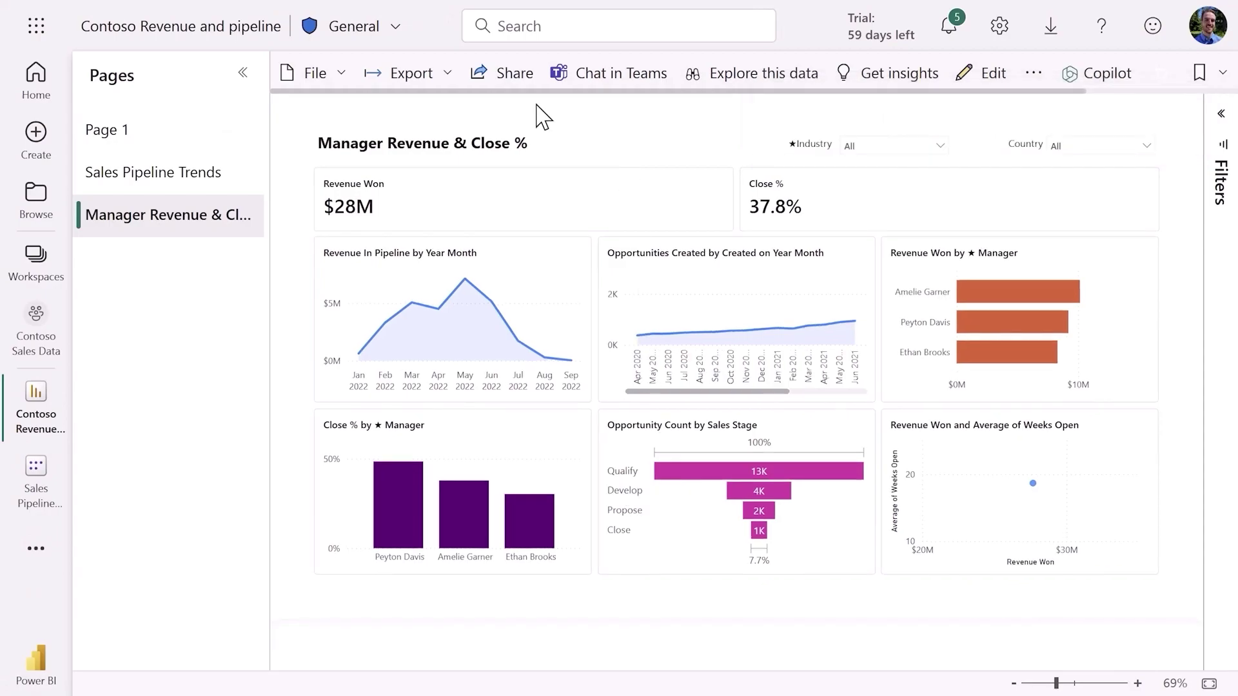
left_click(407, 72)
left_click(410, 116)
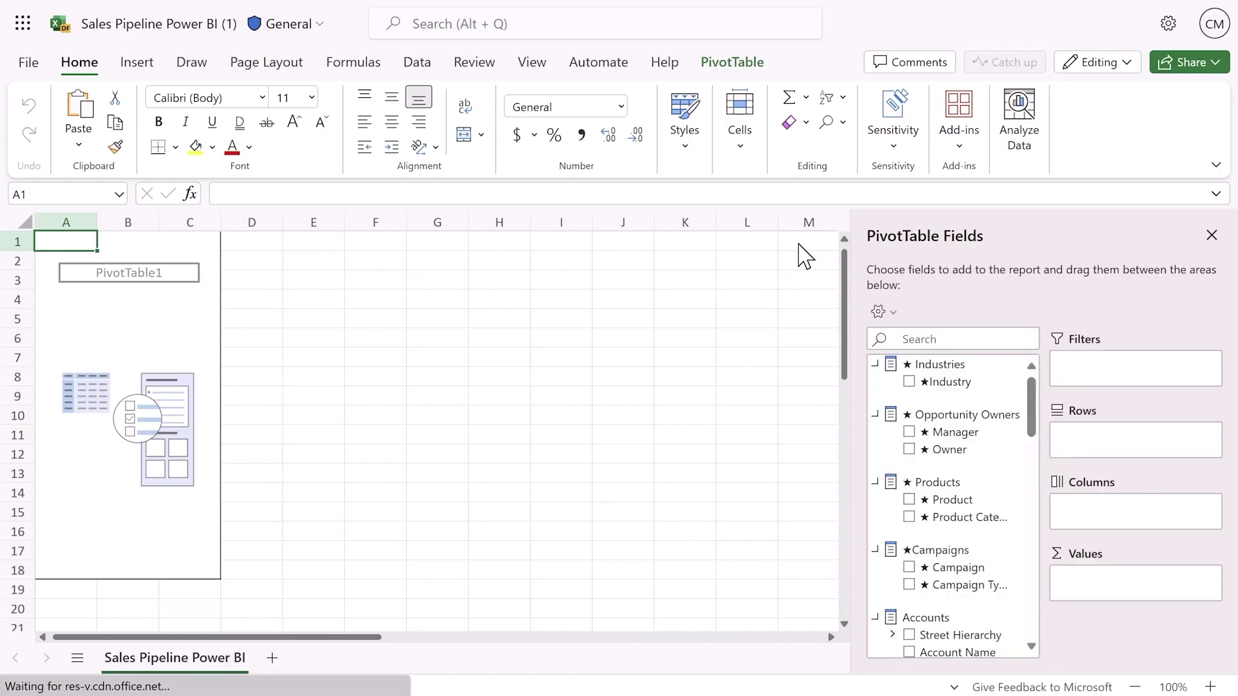
Place the Industry field in the PivotTable's Rows area.
left_click_drag(977, 383, 1107, 440)
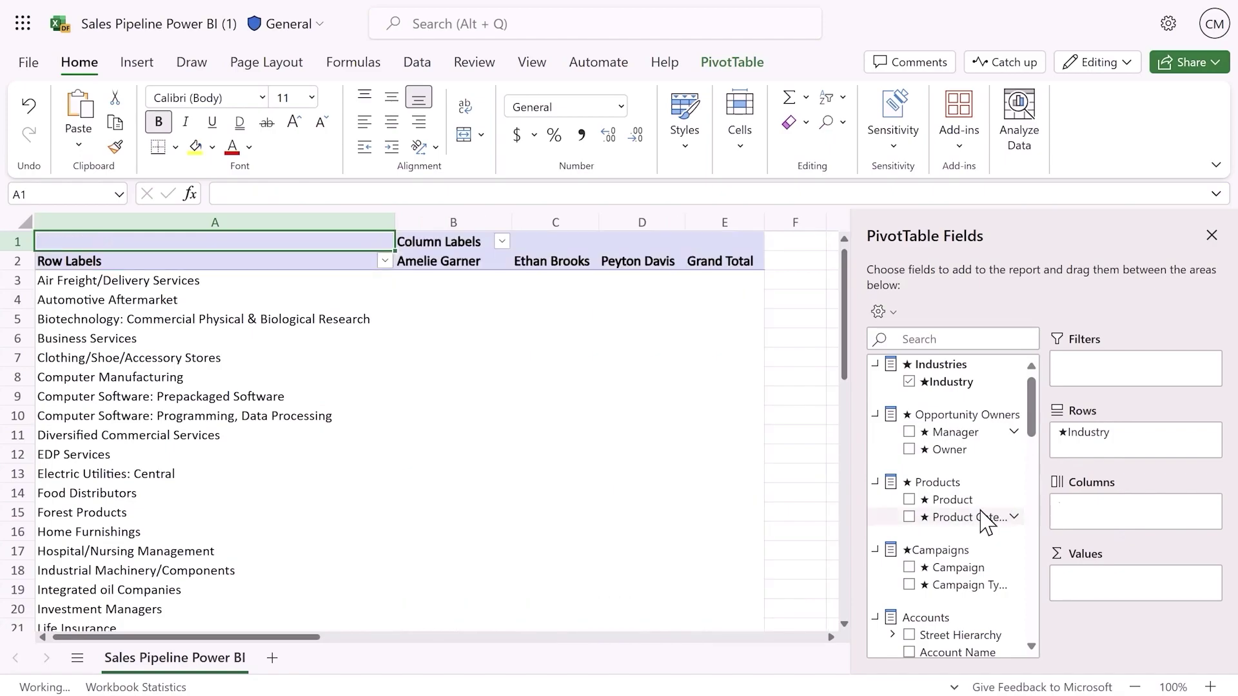
scroll(989, 522, "down", 3)
scroll(989, 522, "down", 5)
scroll(989, 523, "down", 5)
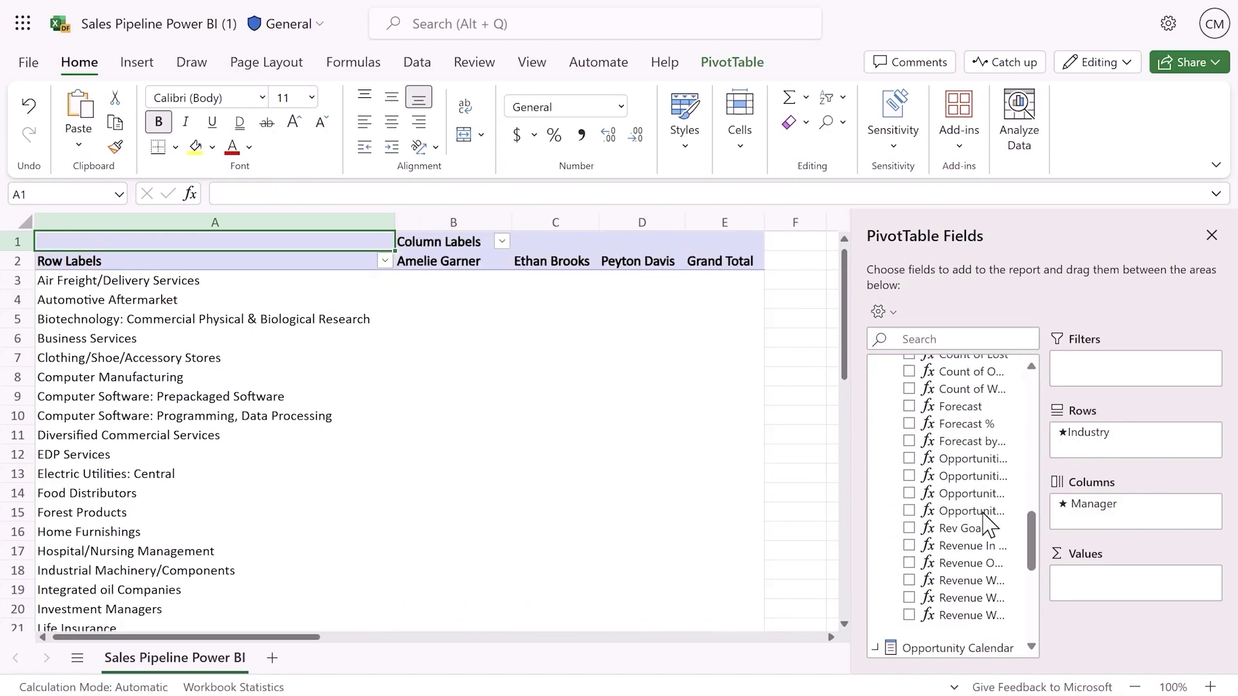
scroll(988, 522, "down", 3)
left_click_drag(968, 561, 1103, 592)
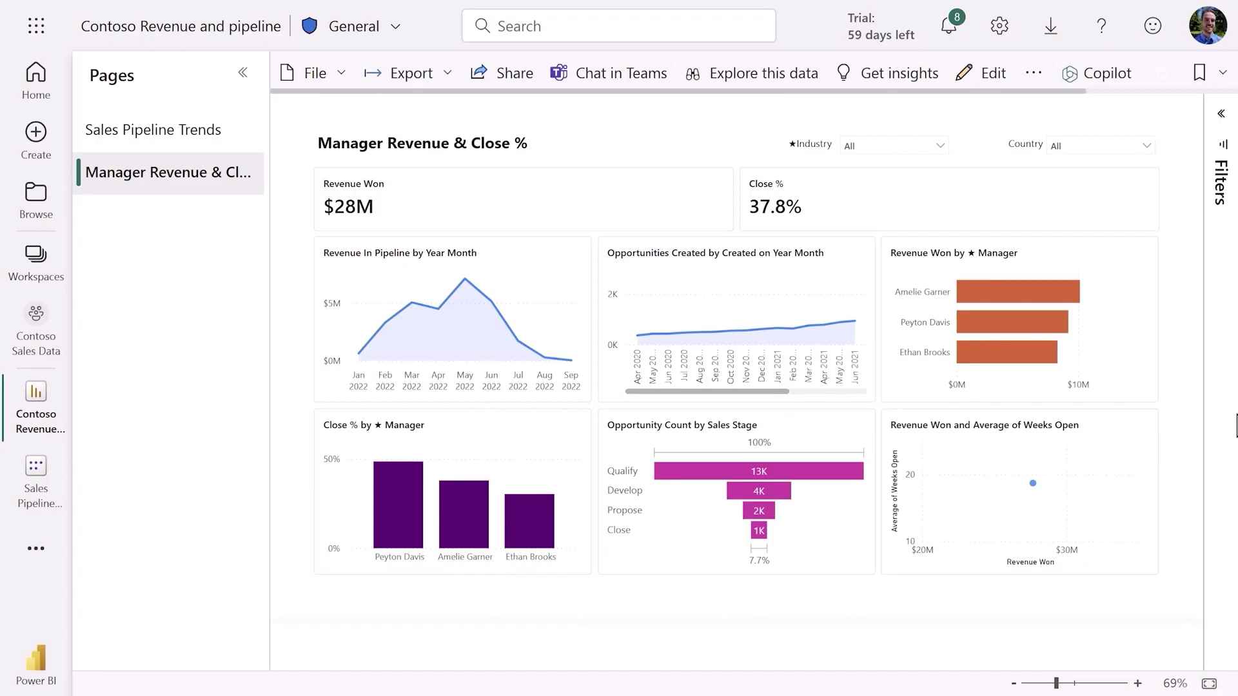
Share the Manager Revenue & Close % report link to Contoso Revenue Team's General channel.
left_click(609, 74)
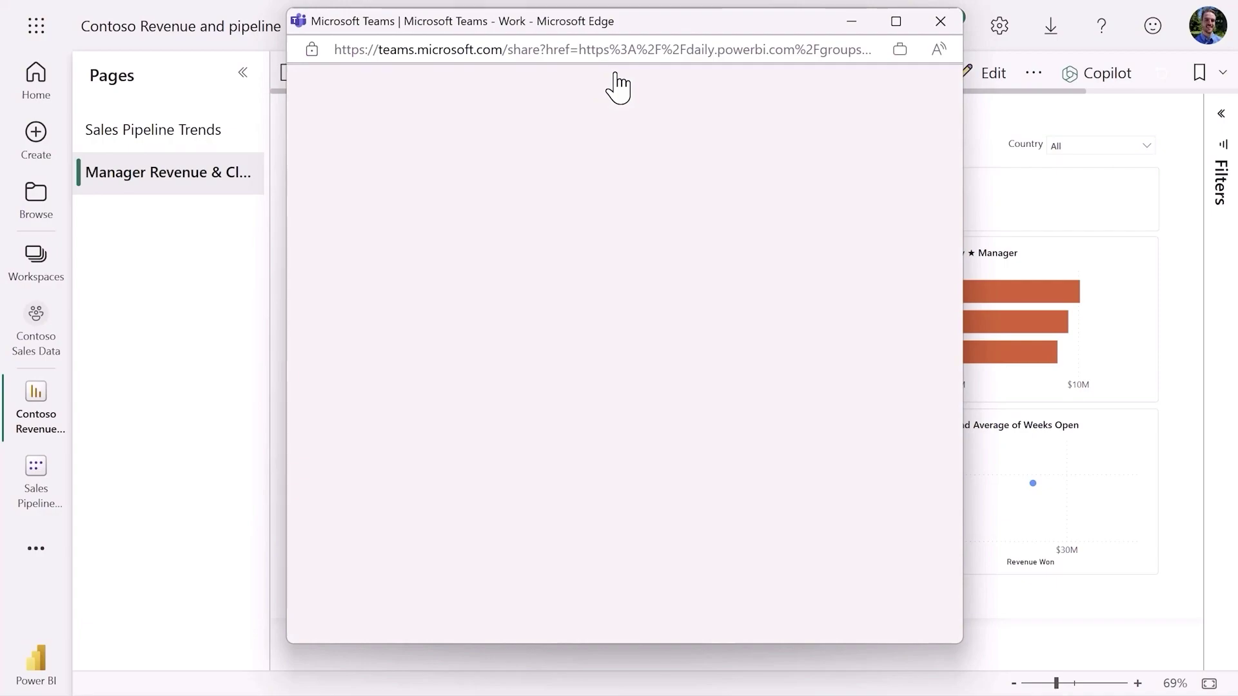
type("Contoso")
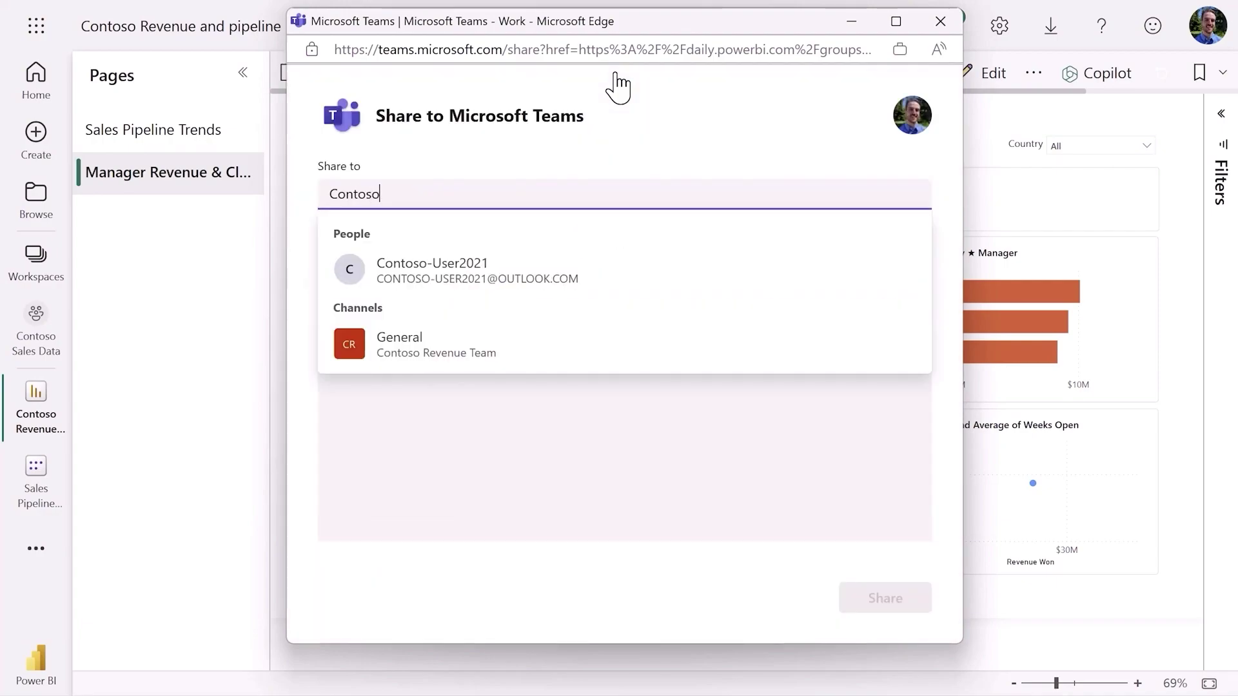
left_click(416, 344)
left_click(884, 597)
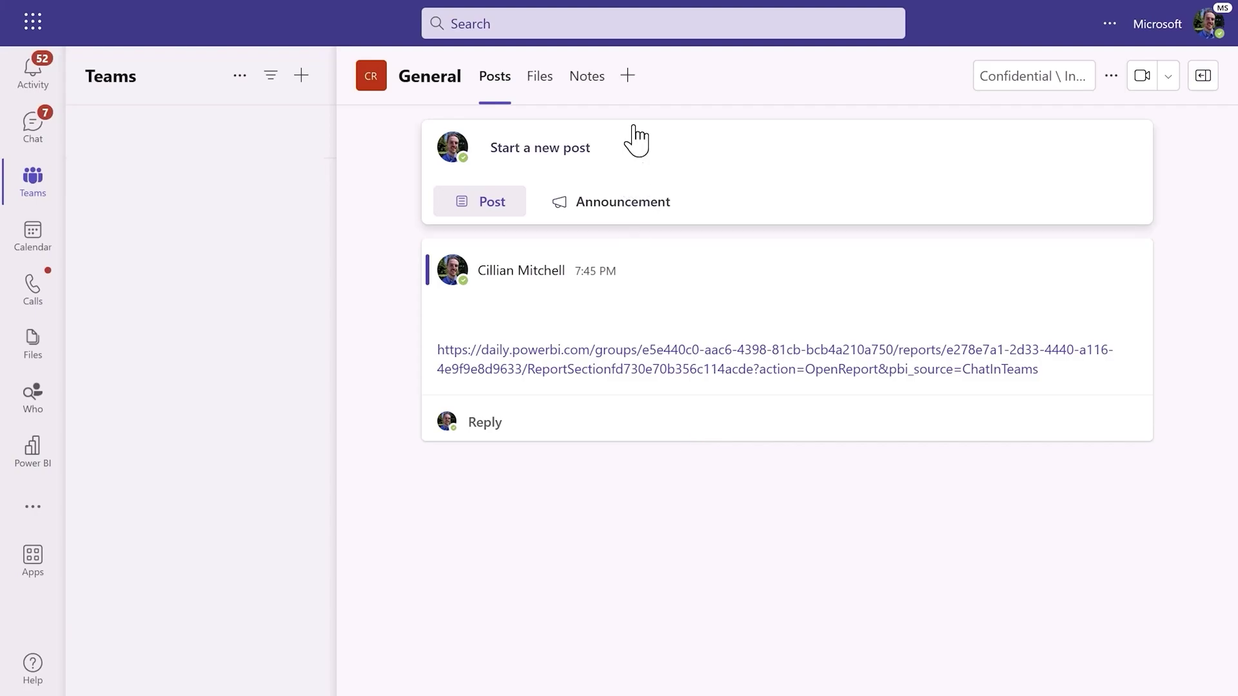
Add the Contoso Revenue and pipeline report as a Power BI tab in General.
left_click(627, 76)
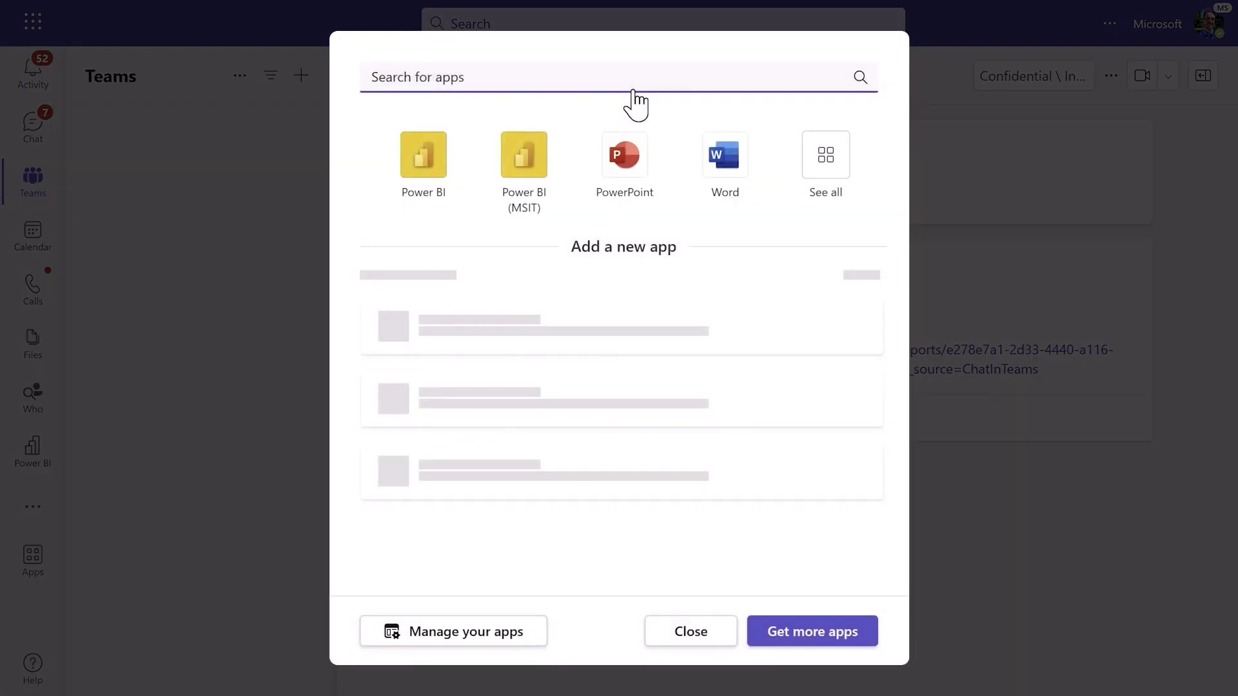
left_click(414, 172)
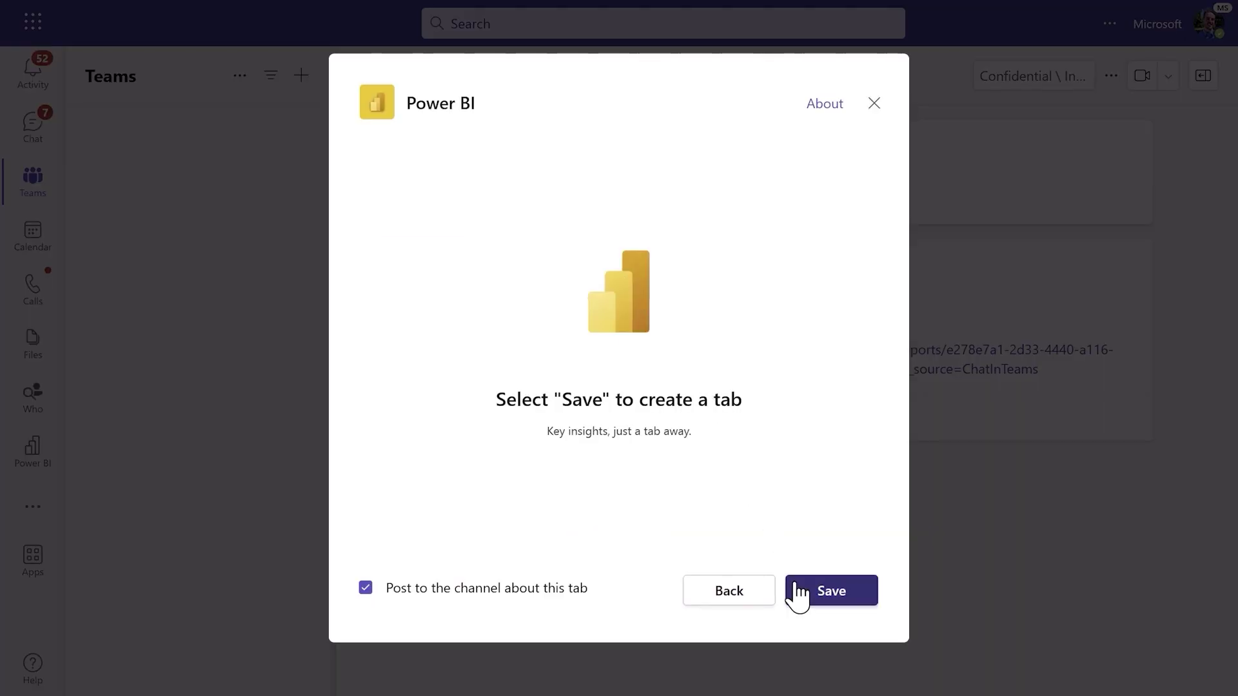
left_click(812, 592)
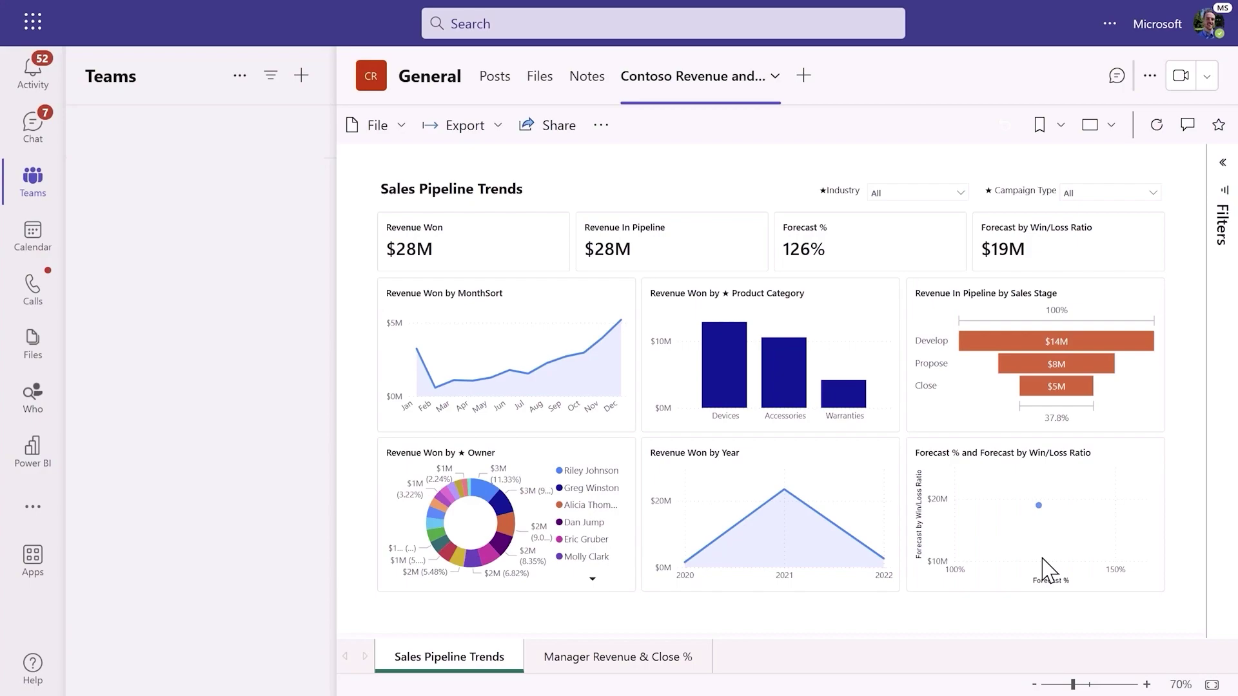
Export the report tab to PowerPoint.
left_click(495, 125)
left_click(480, 198)
left_click(923, 495)
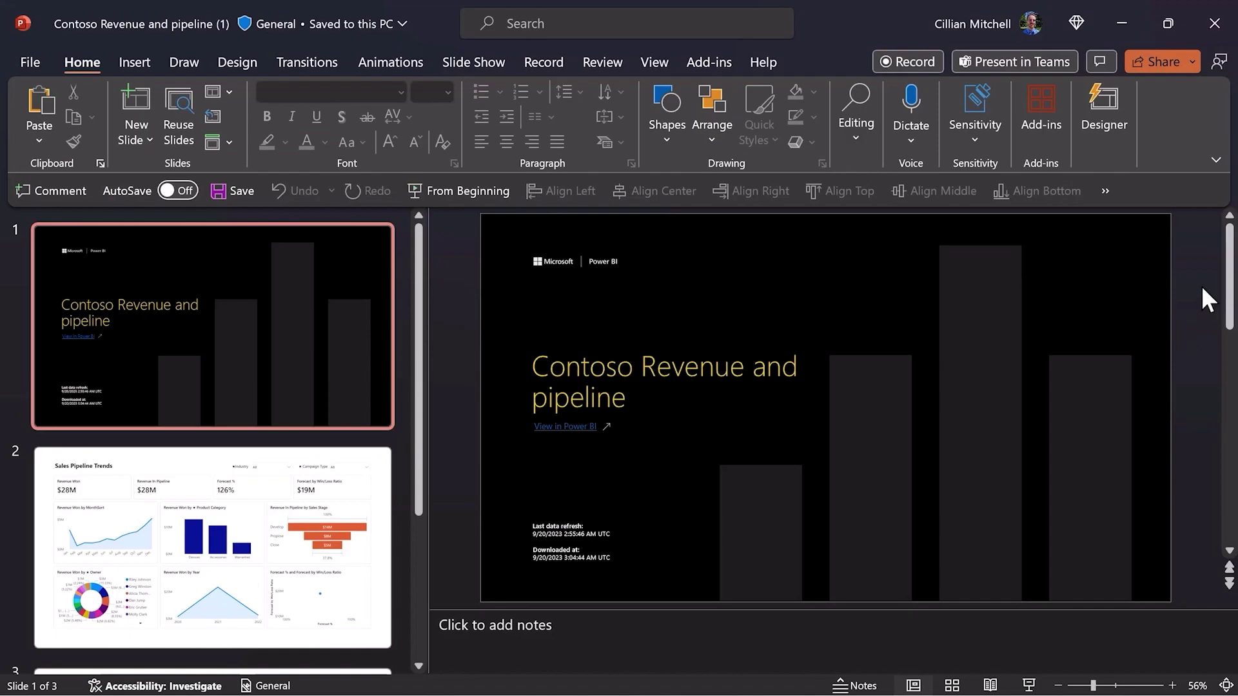
View the Sales Pipeline Trends slide and then the third slide of the deck.
left_click(295, 544)
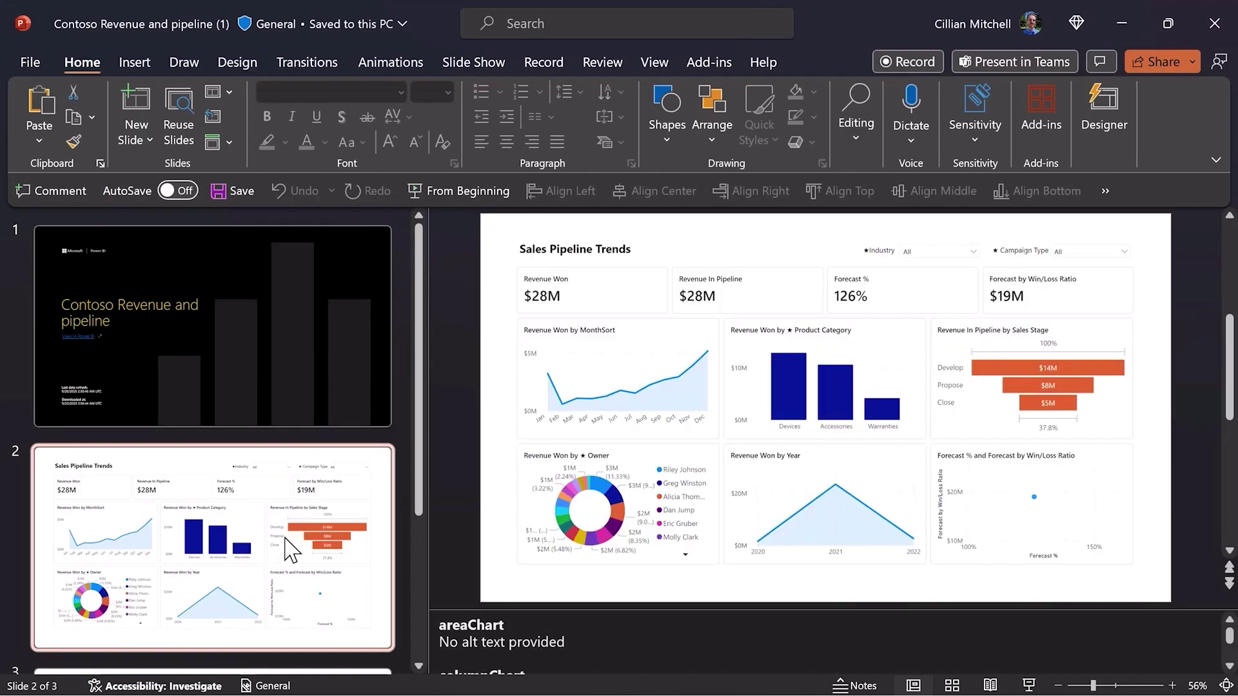
scroll(322, 491, "down", 2)
left_click(321, 488)
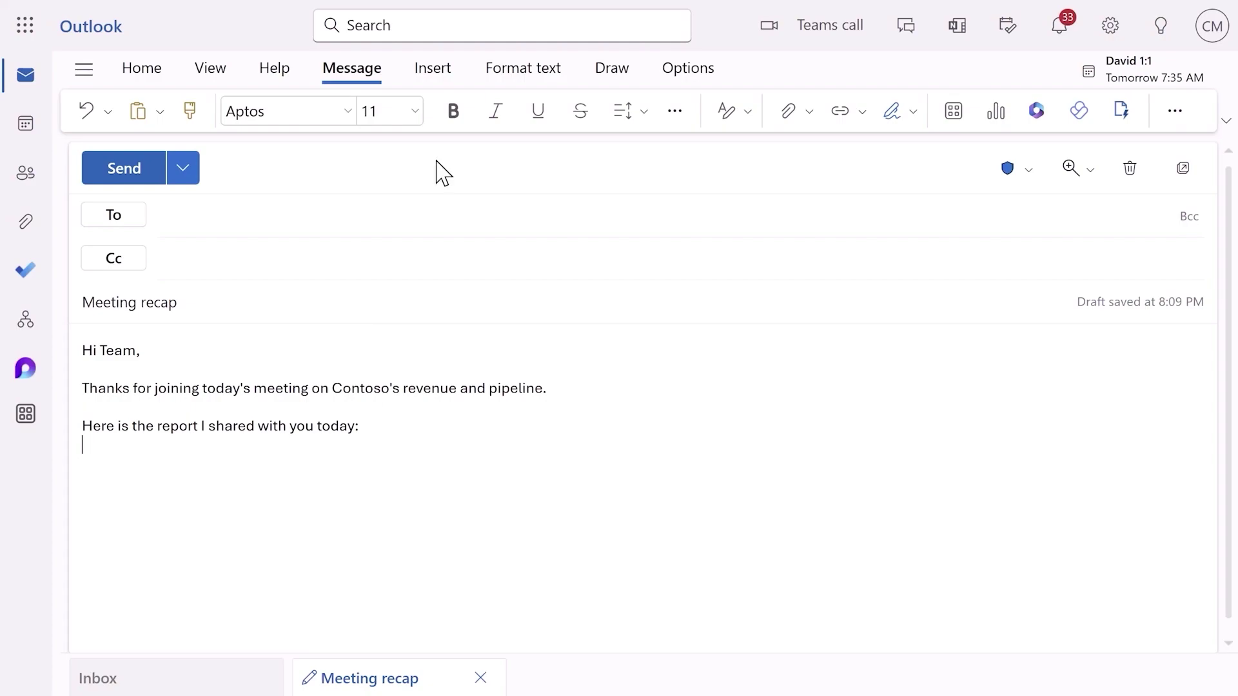
Embed the Contoso Revenue and pipeline Power BI card and close with 'Thanks everyone!'.
left_click(432, 68)
left_click(736, 114)
left_click(843, 116)
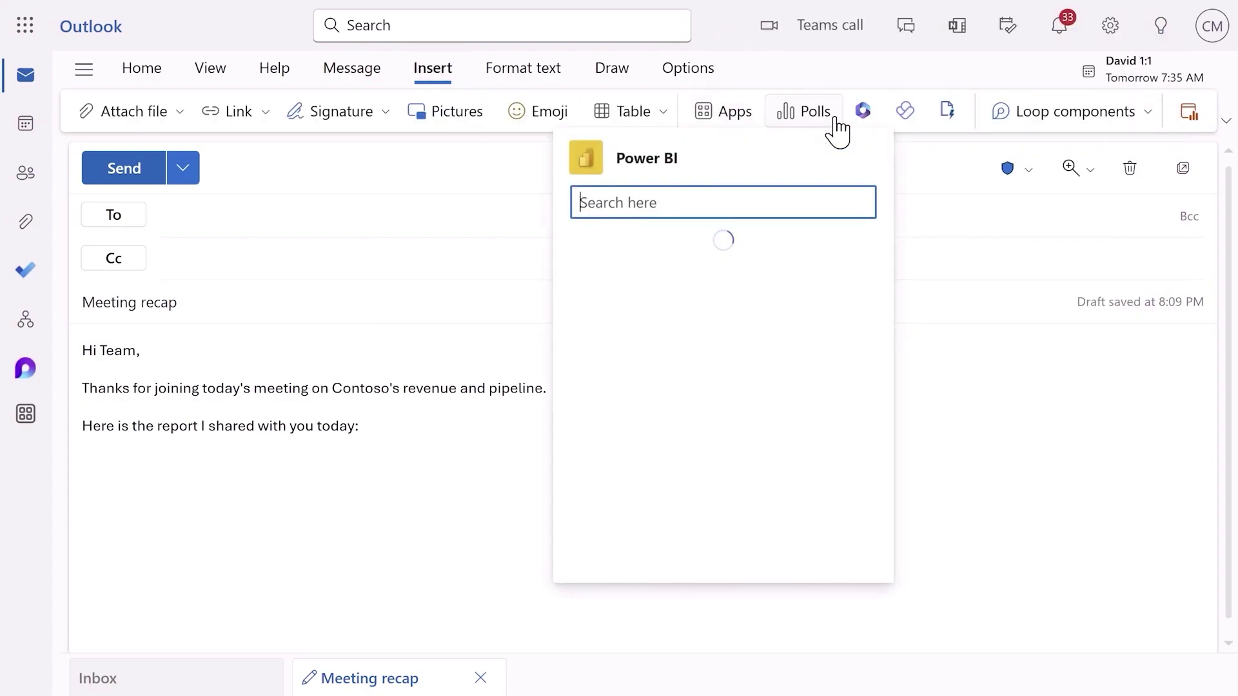
left_click(793, 250)
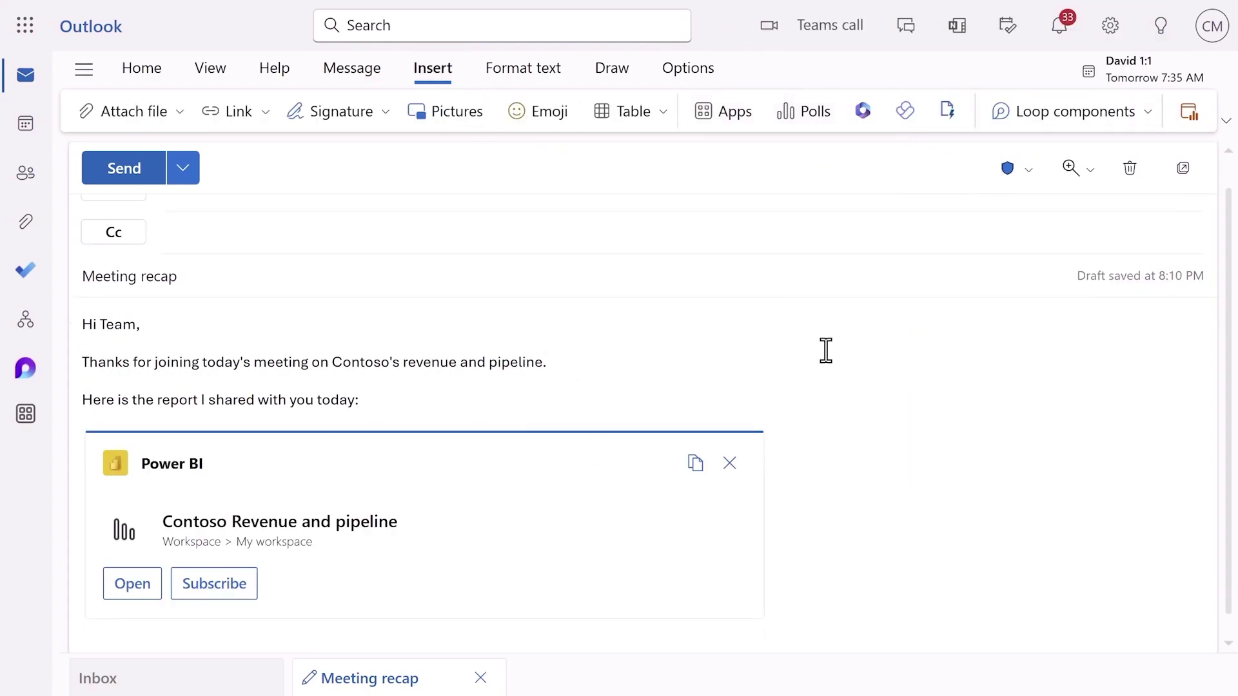
scroll(825, 351, "down", 1)
type("Thanks")
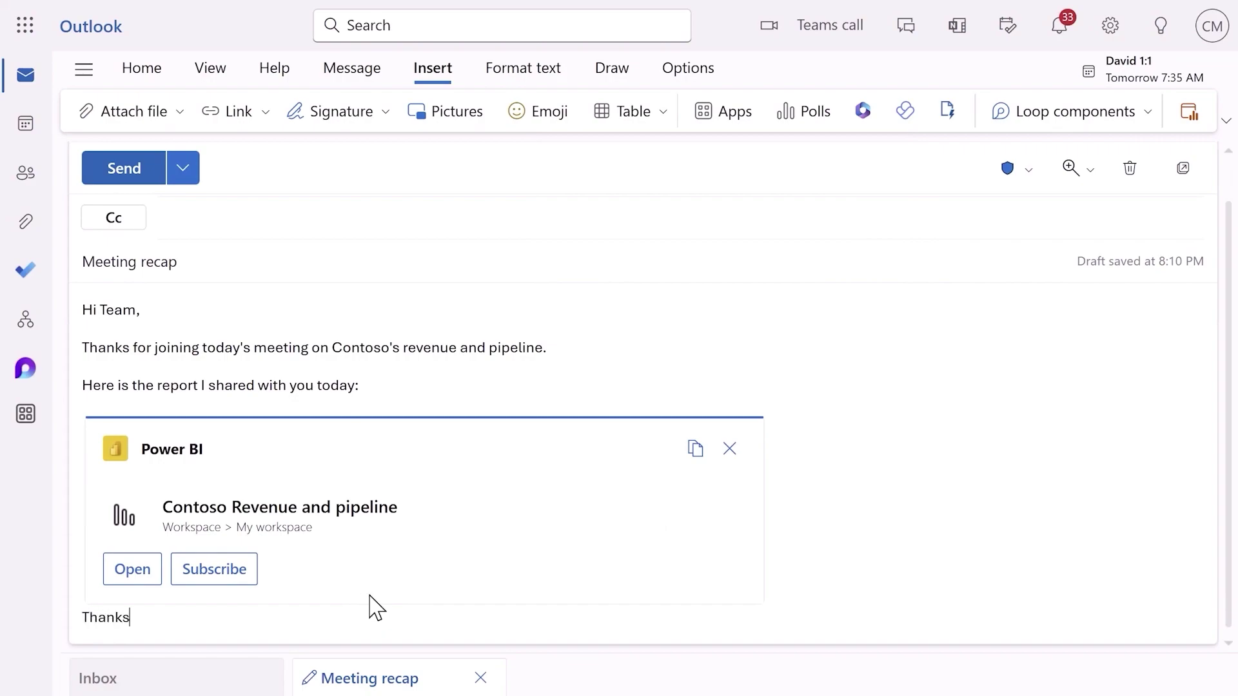
type(" everyone!")
key("Return")
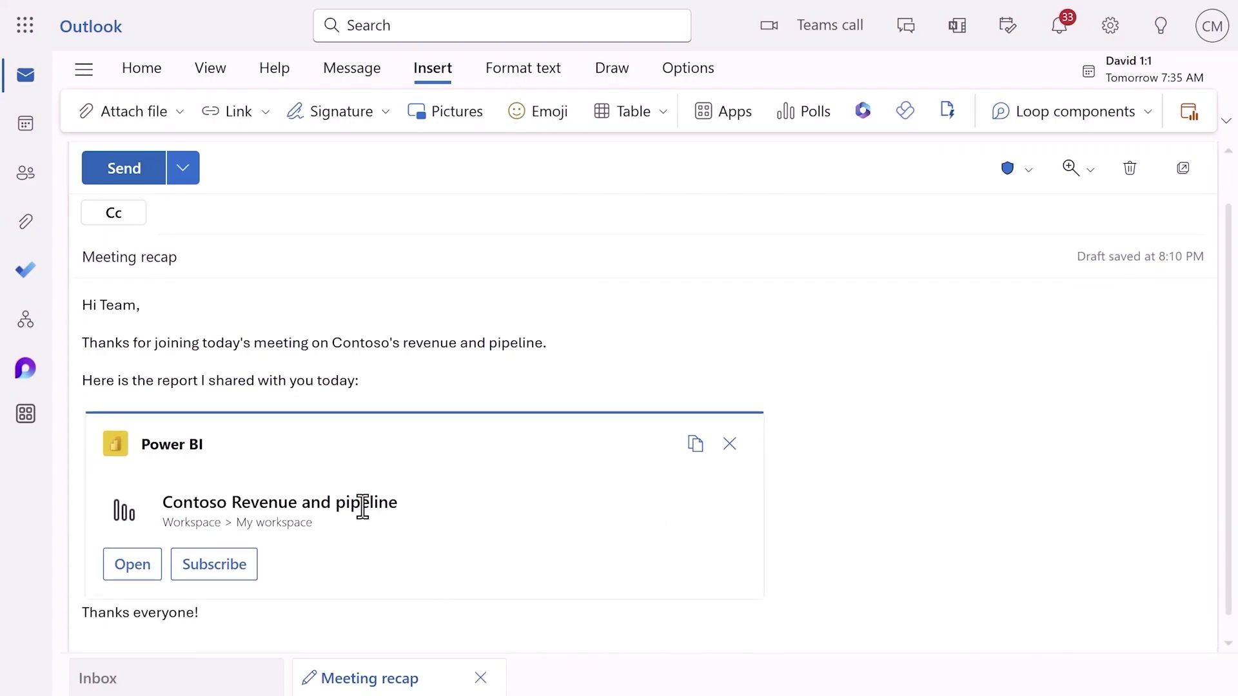